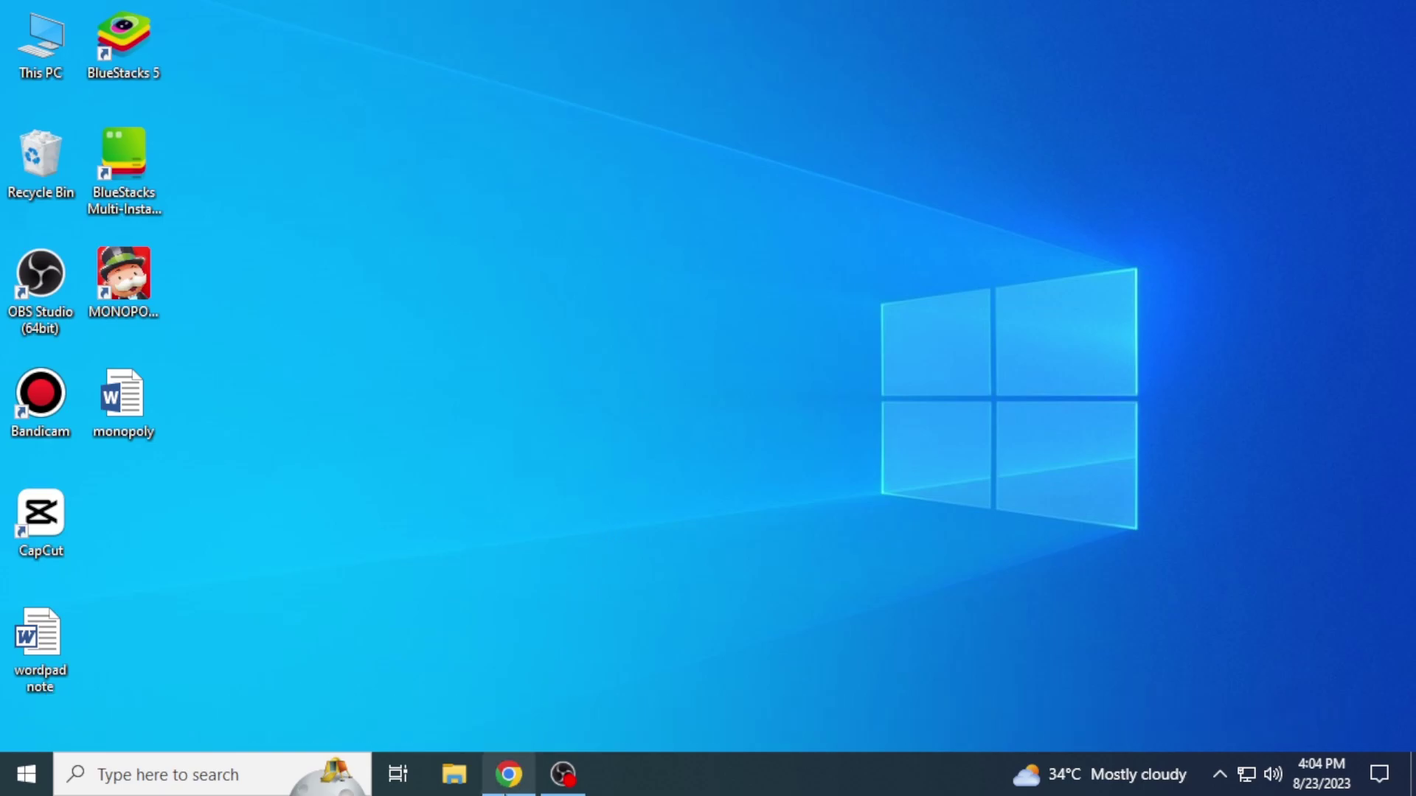
Step: Search 'microsoft teams' in Chrome and sign in, declining to stay signed in
left_click(509, 774)
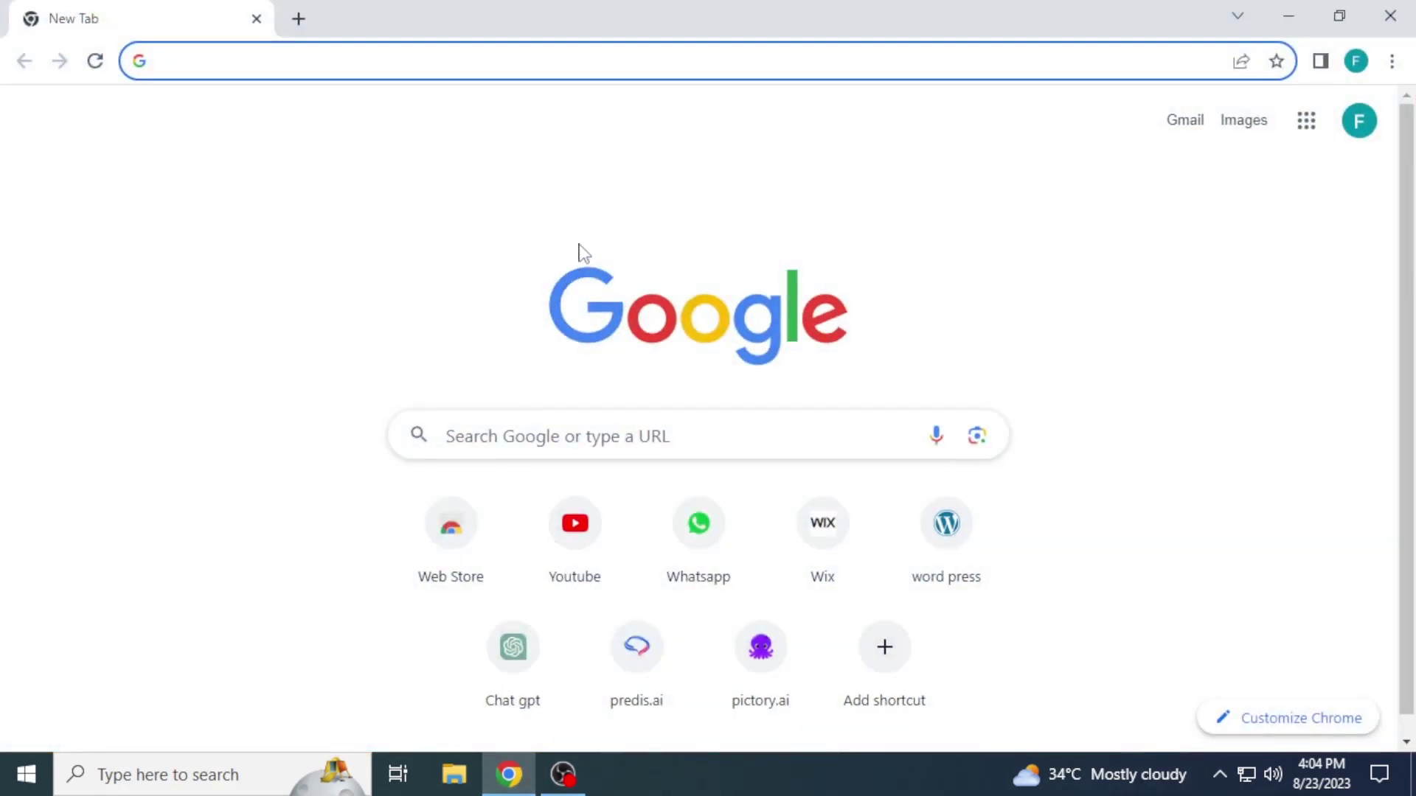
type("microsoft teams")
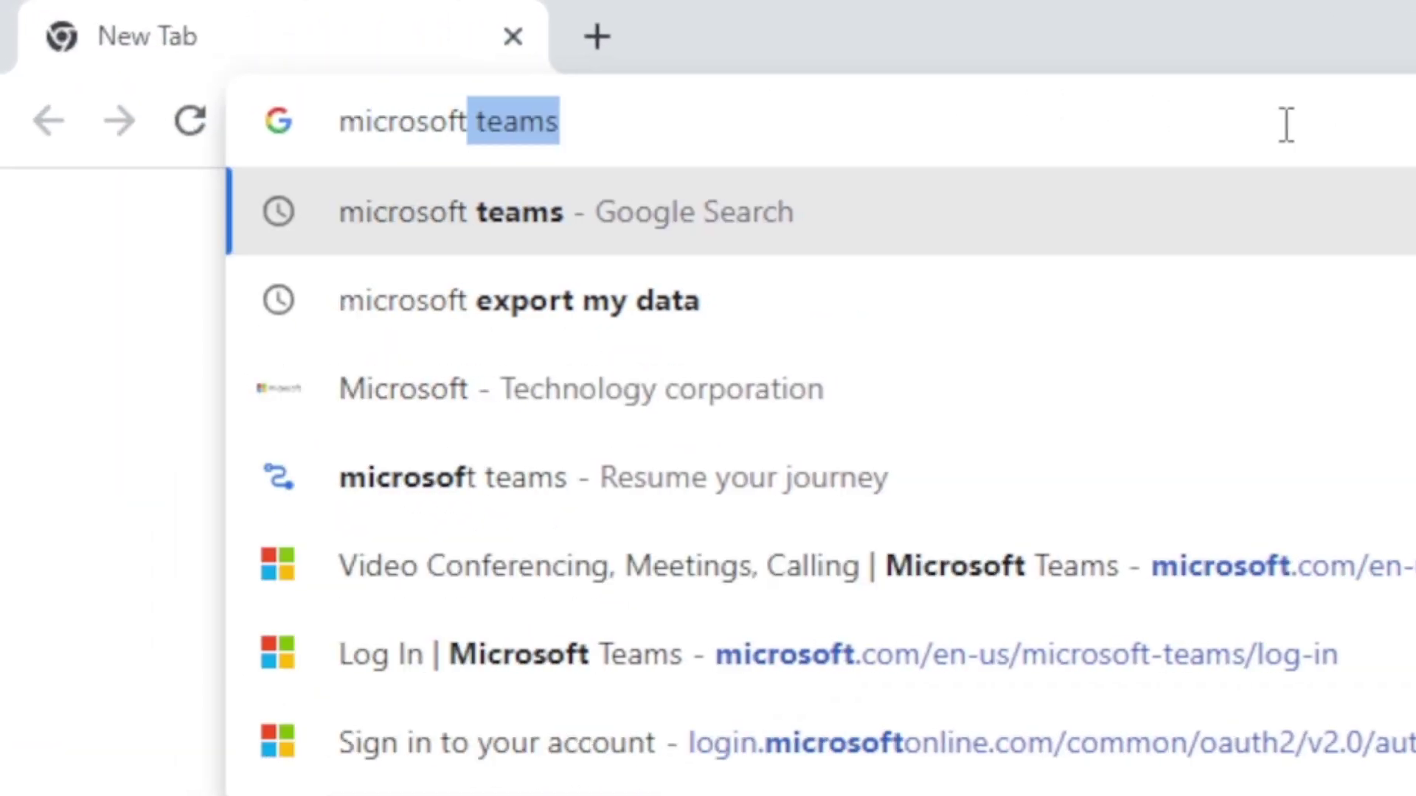
key("Return")
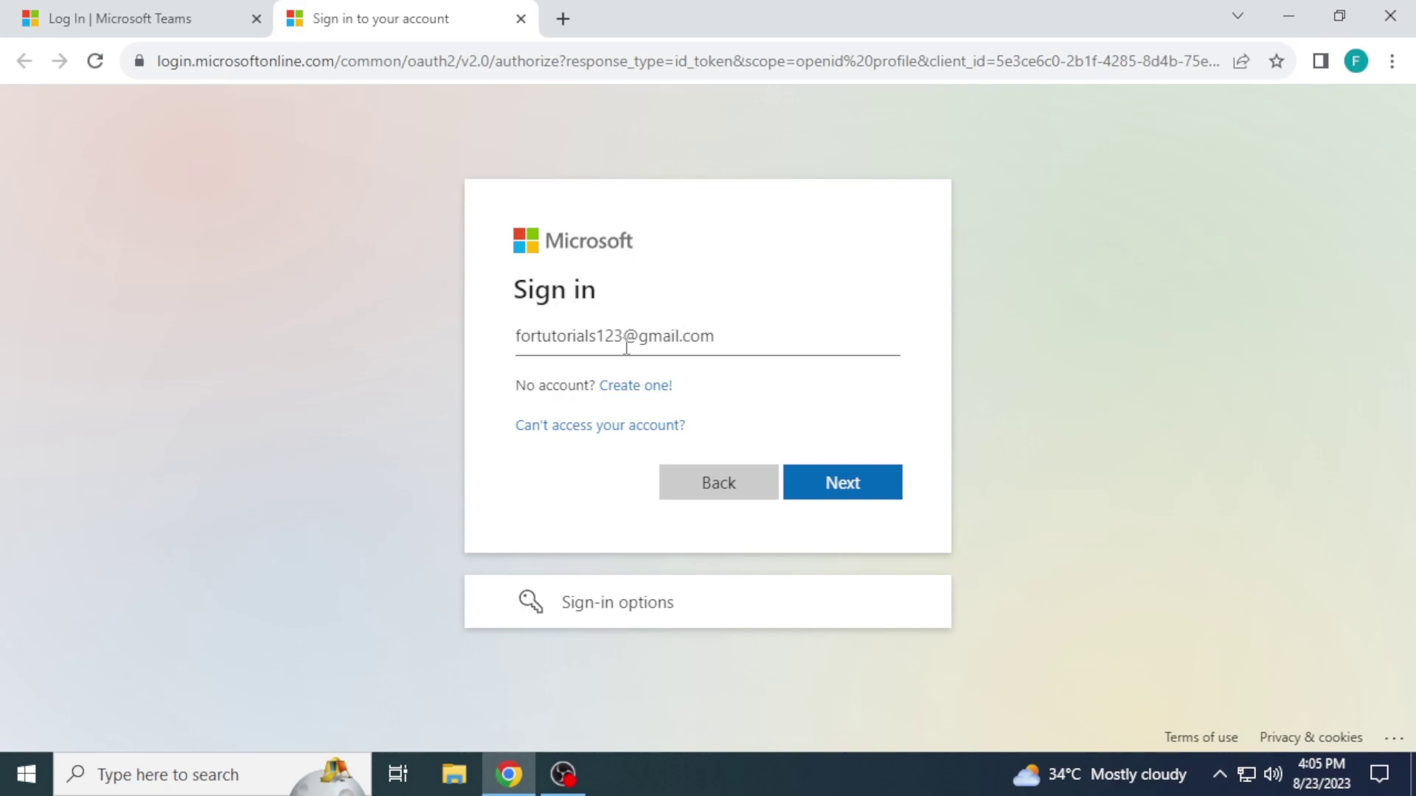
left_click(841, 482)
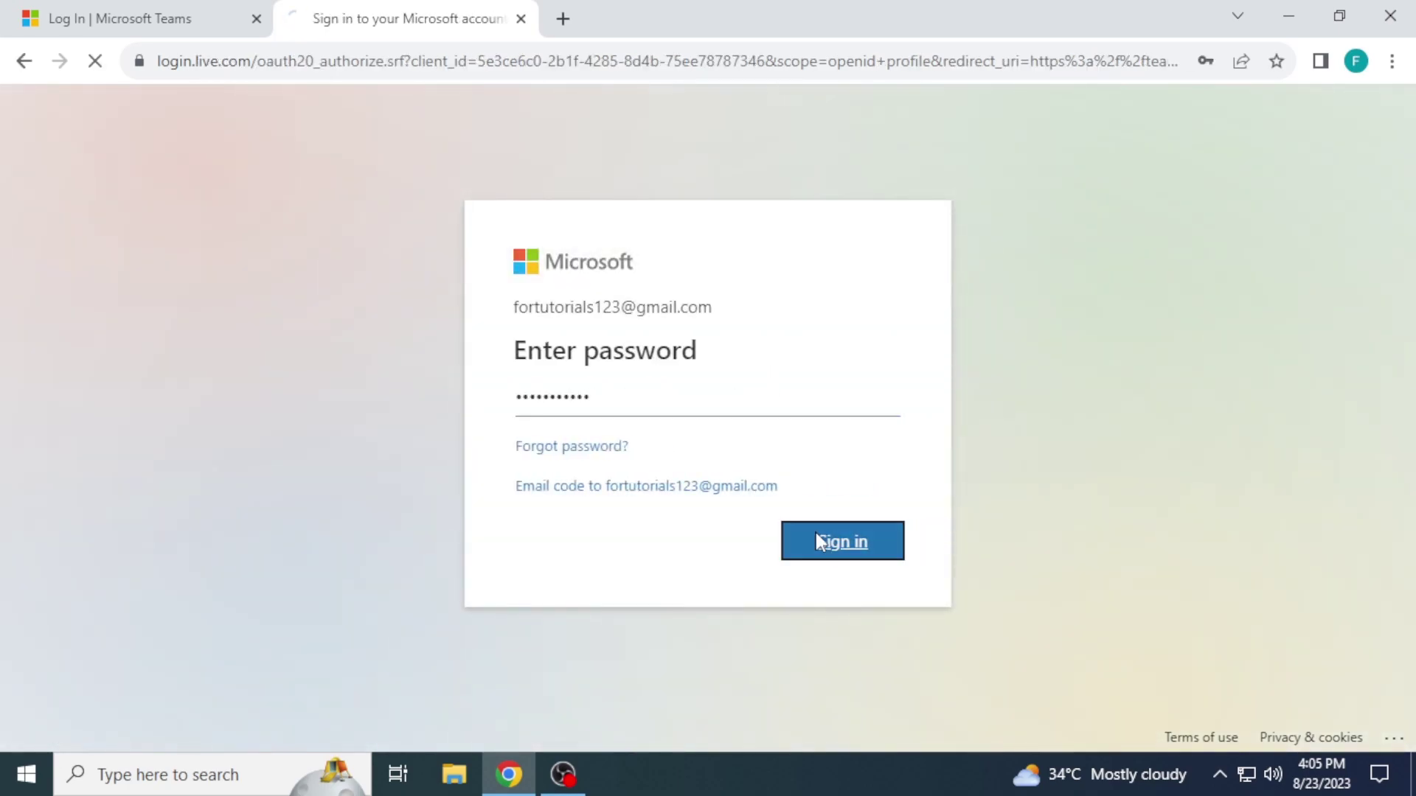
left_click(814, 542)
left_click(707, 529)
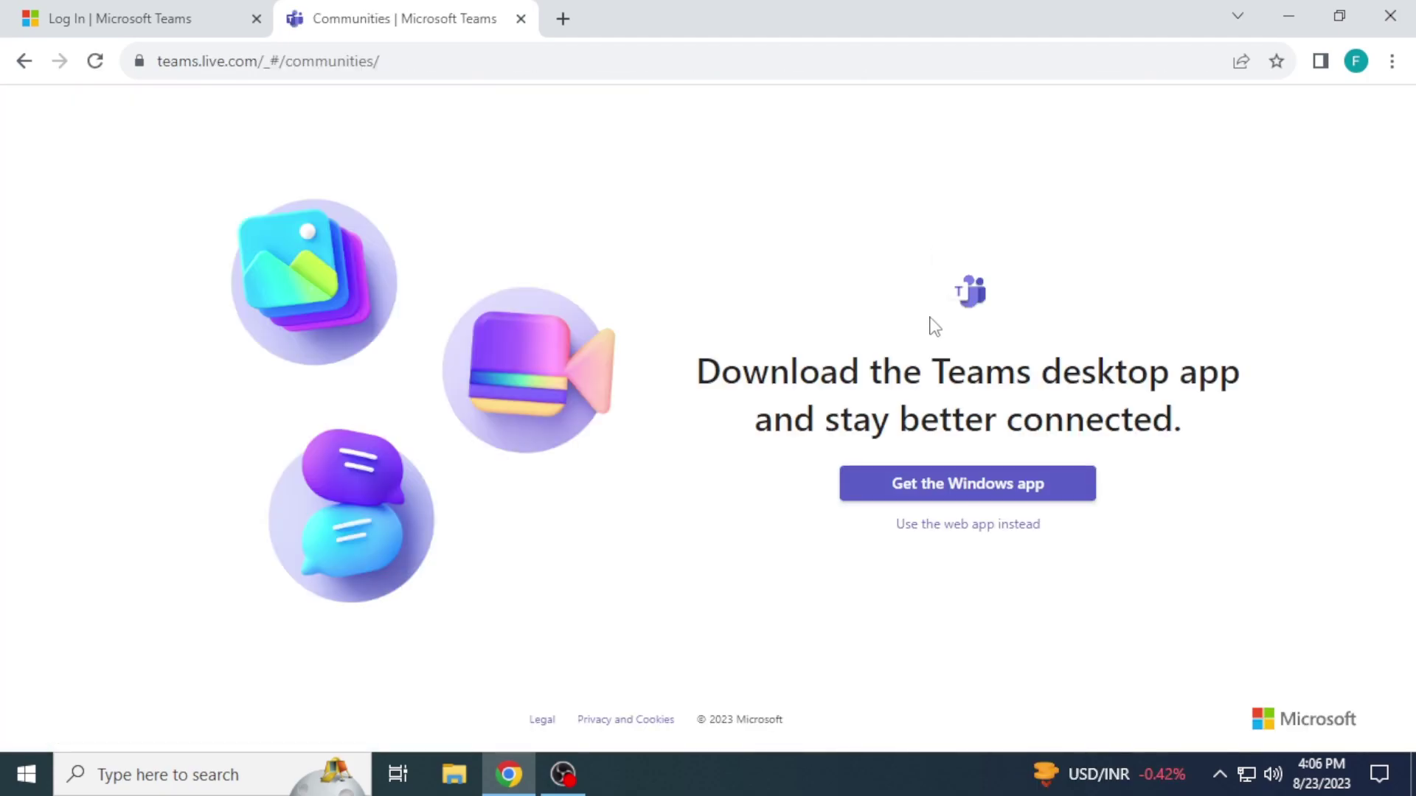
Step: Switch to the Teams web app, block 'for tutorials' from its chat menu, then unblock it
left_click(970, 524)
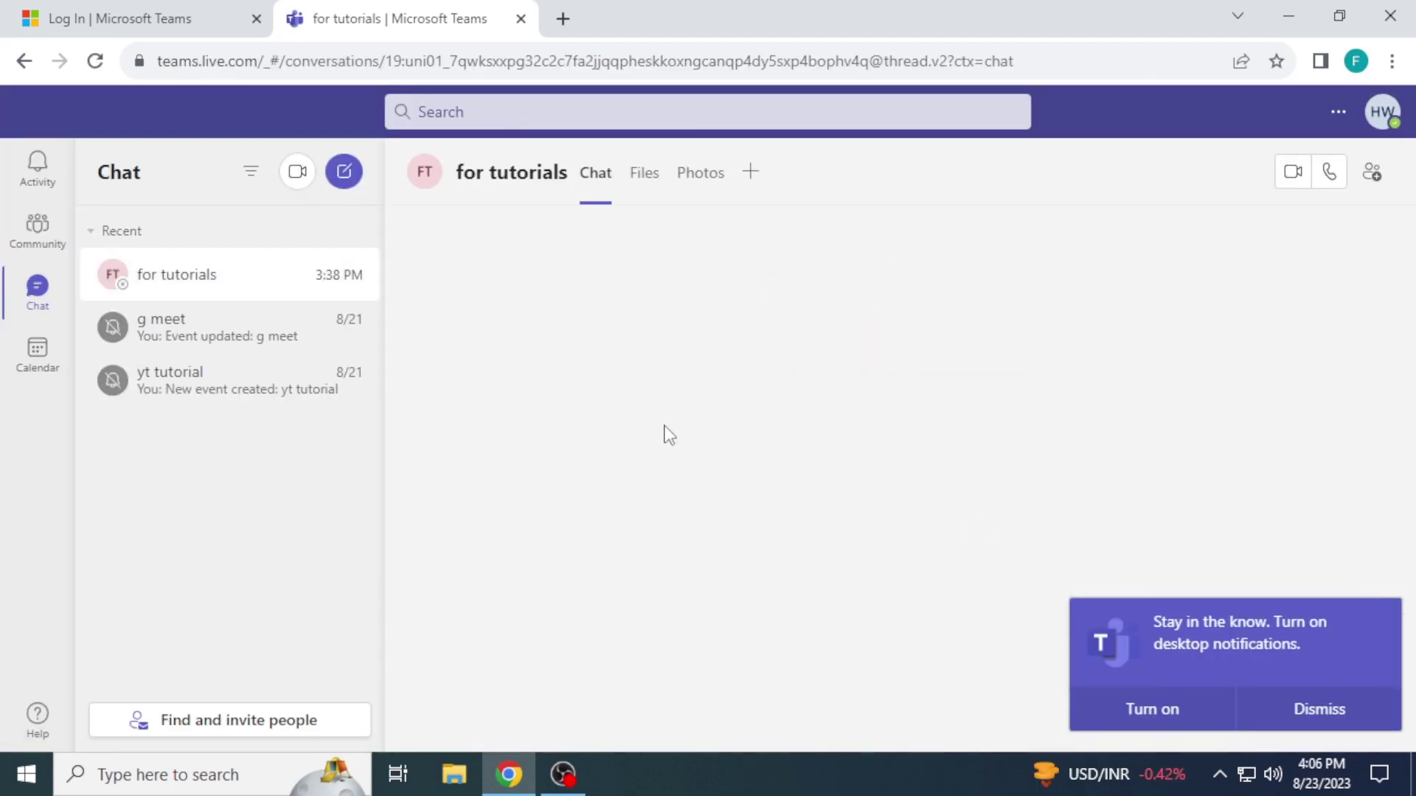
mouse_move(221, 276)
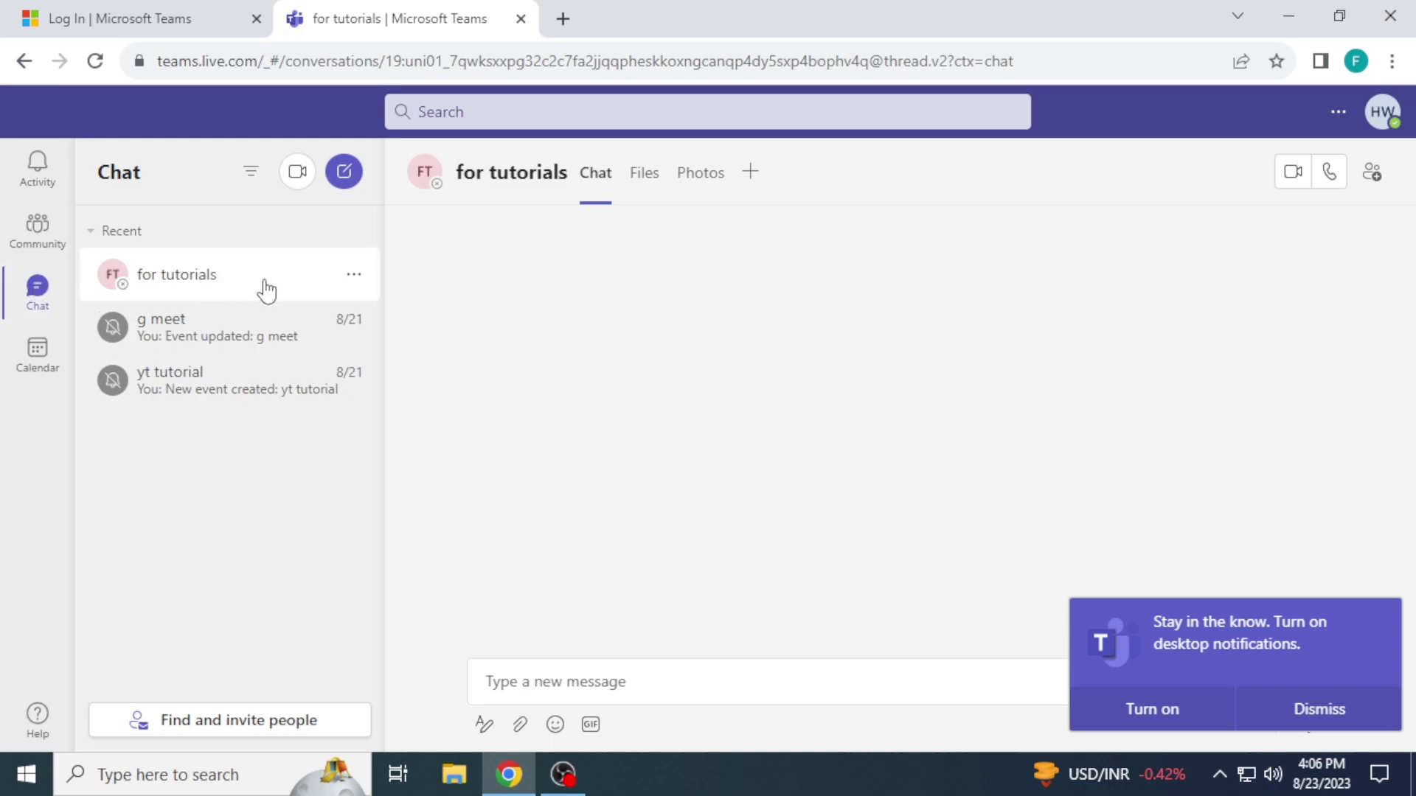
left_click(355, 276)
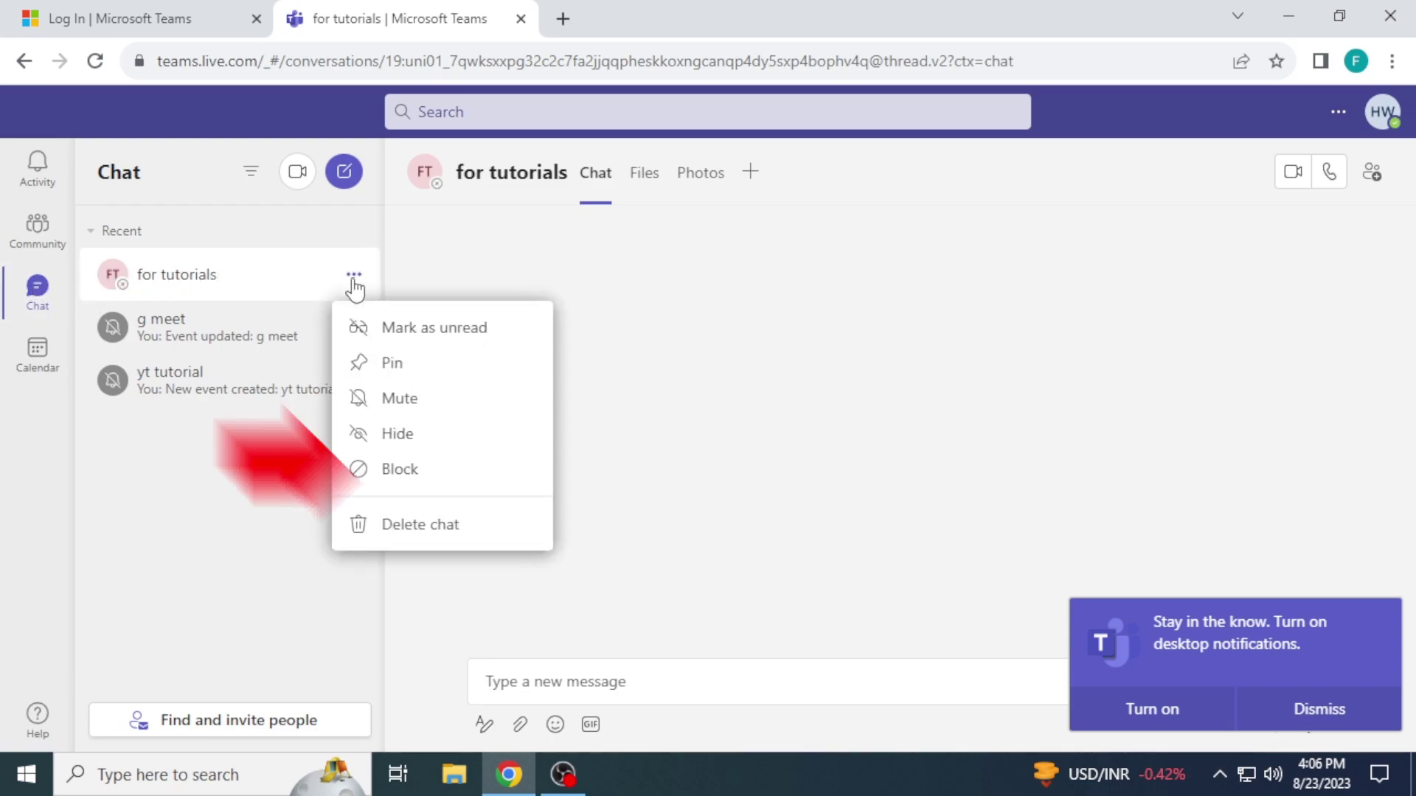
left_click(405, 473)
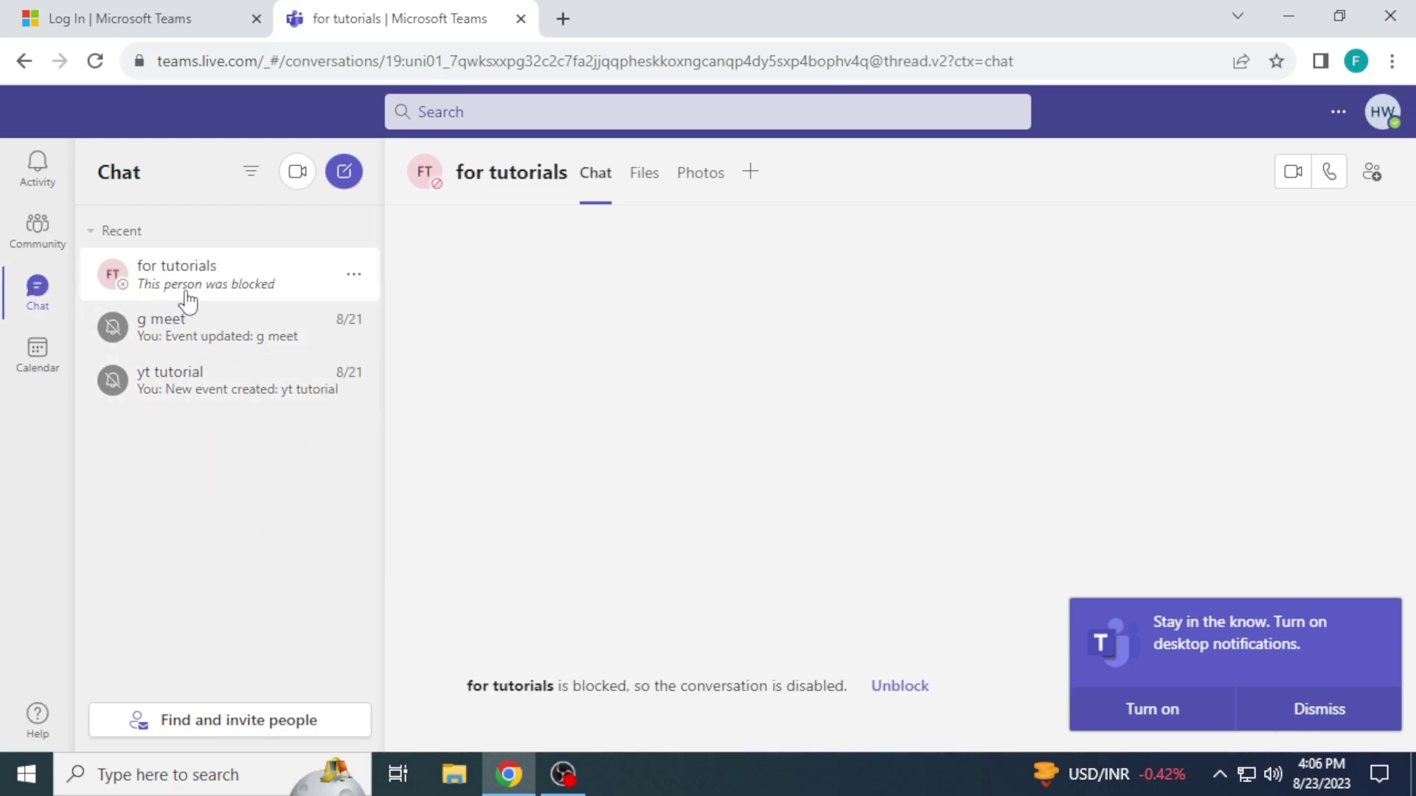
left_click(354, 278)
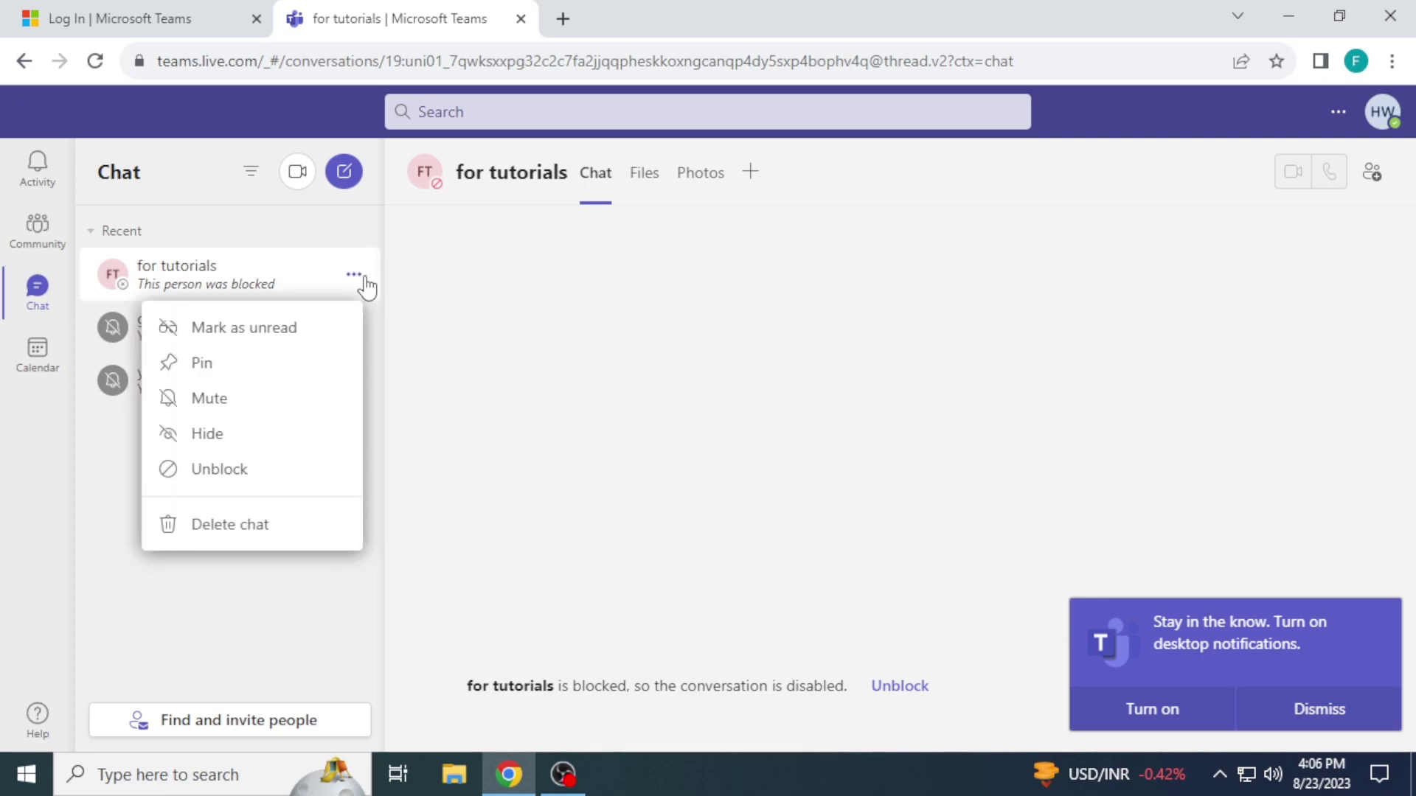
left_click(260, 473)
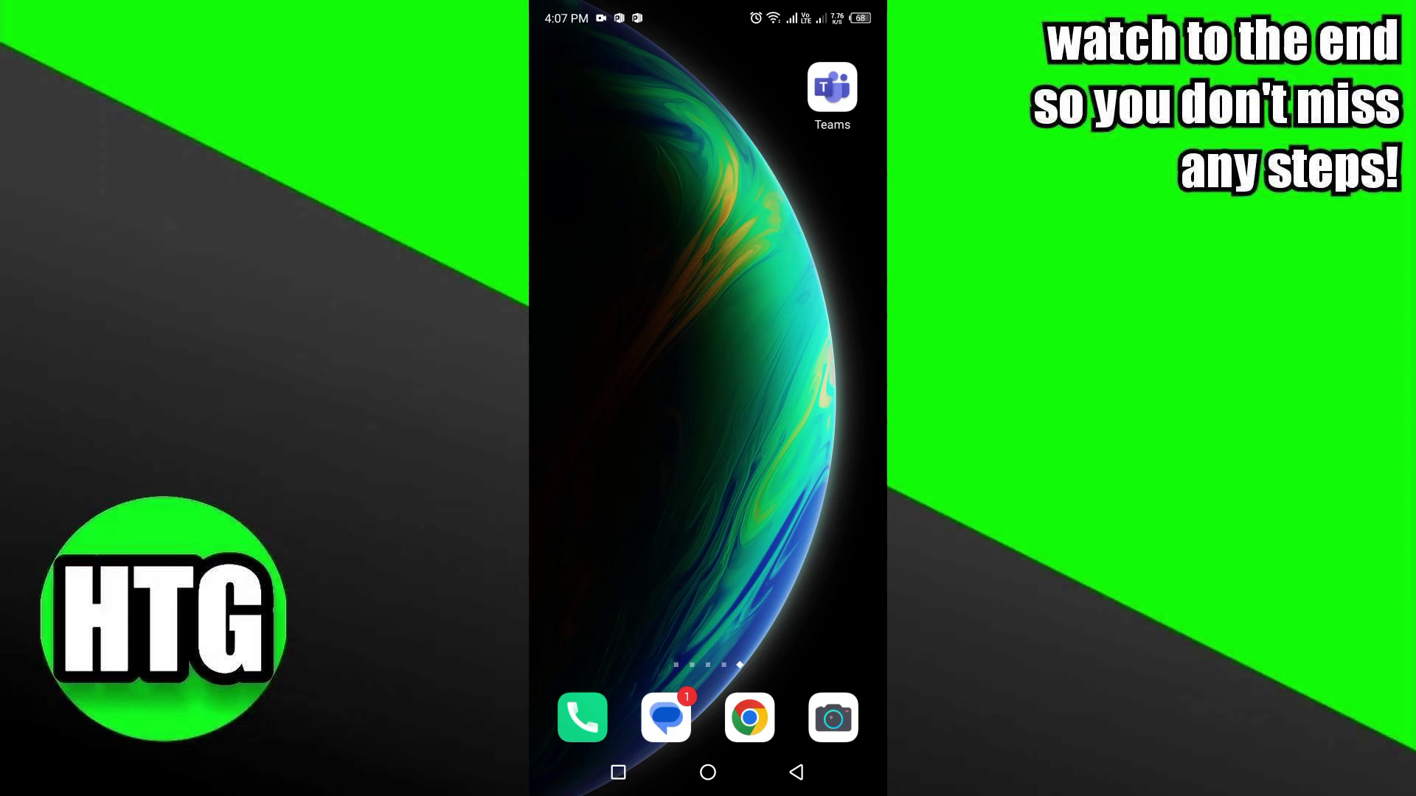
Step: Launch Teams on the phone and block 'for tutorials' from its chat's long-press options
left_click_drag(833, 90, 668, 287)
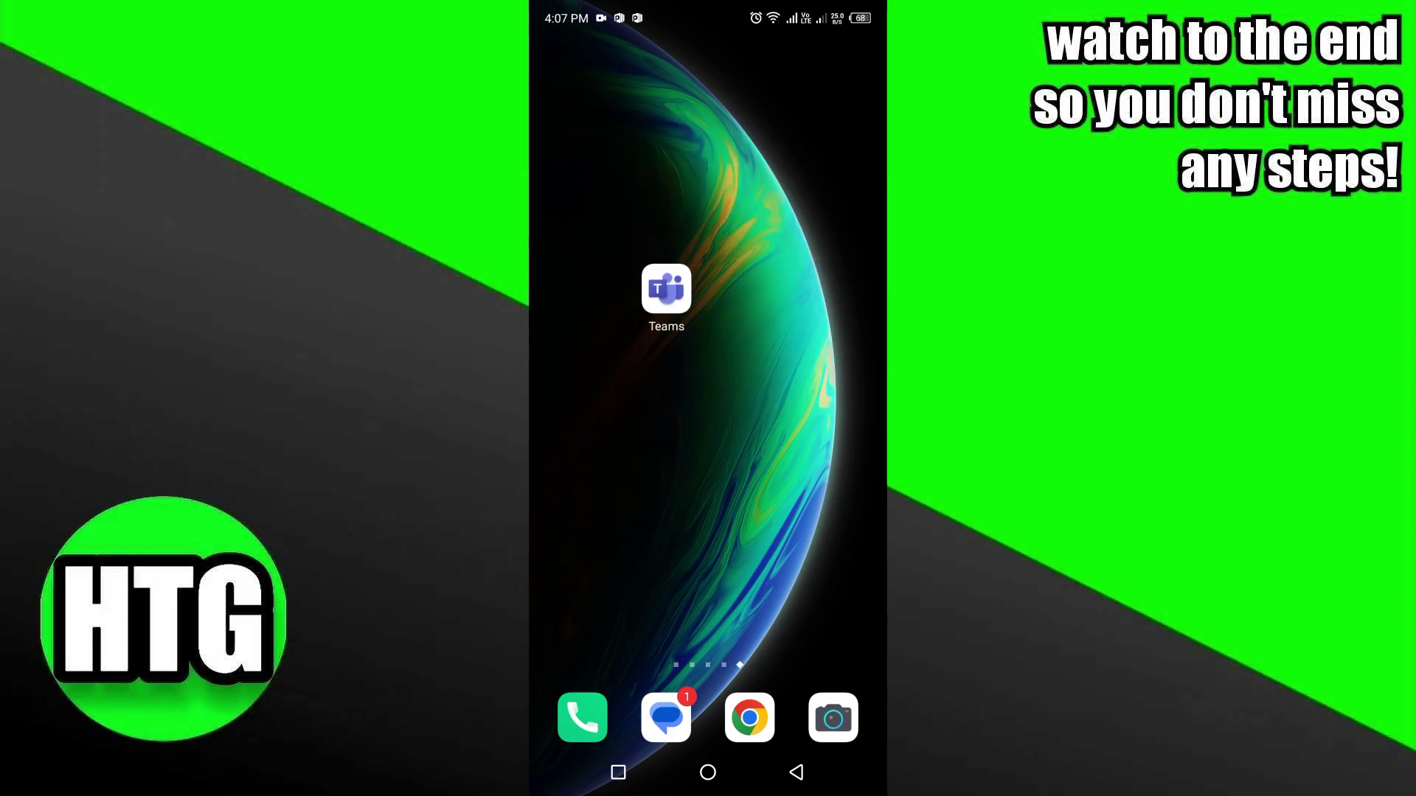
left_click(666, 288)
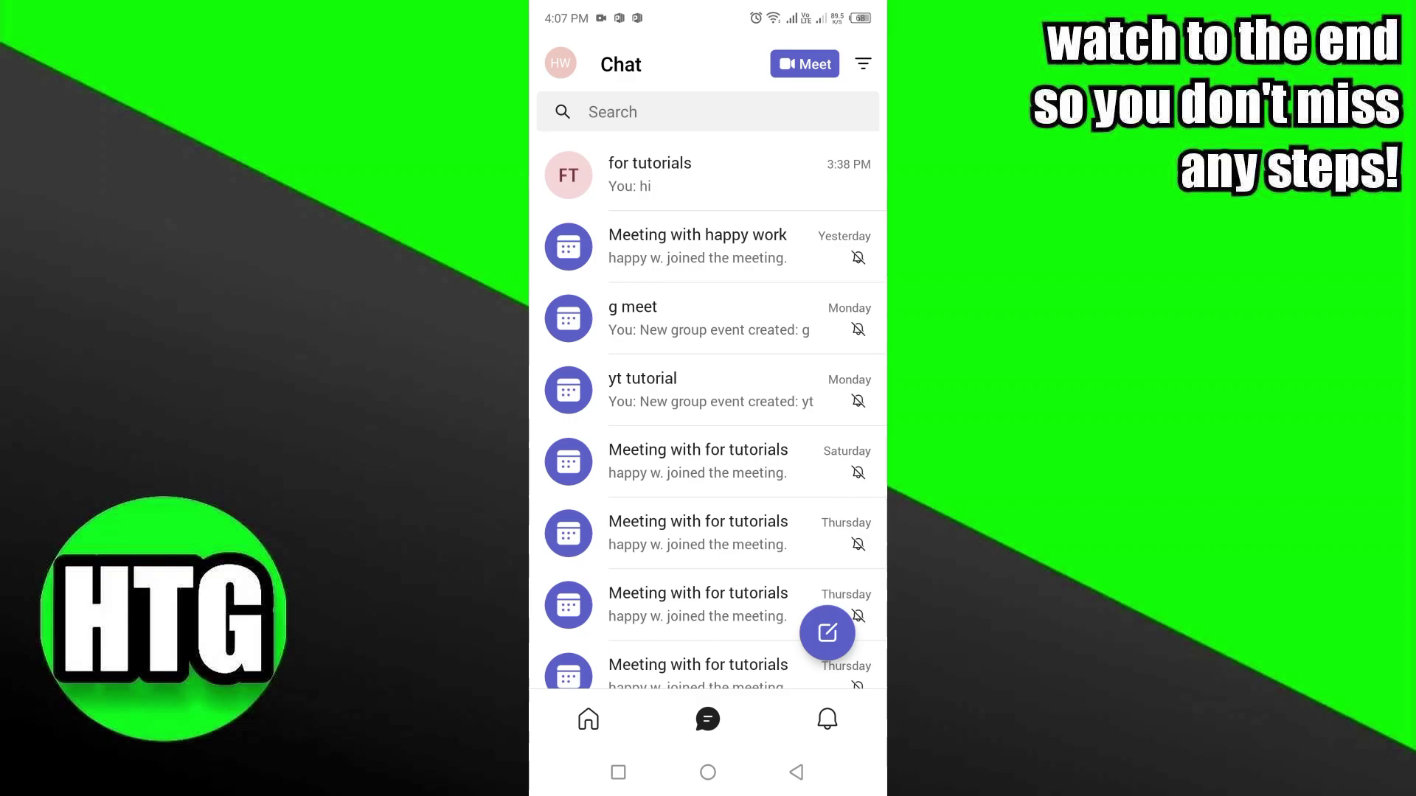
left_click(709, 175)
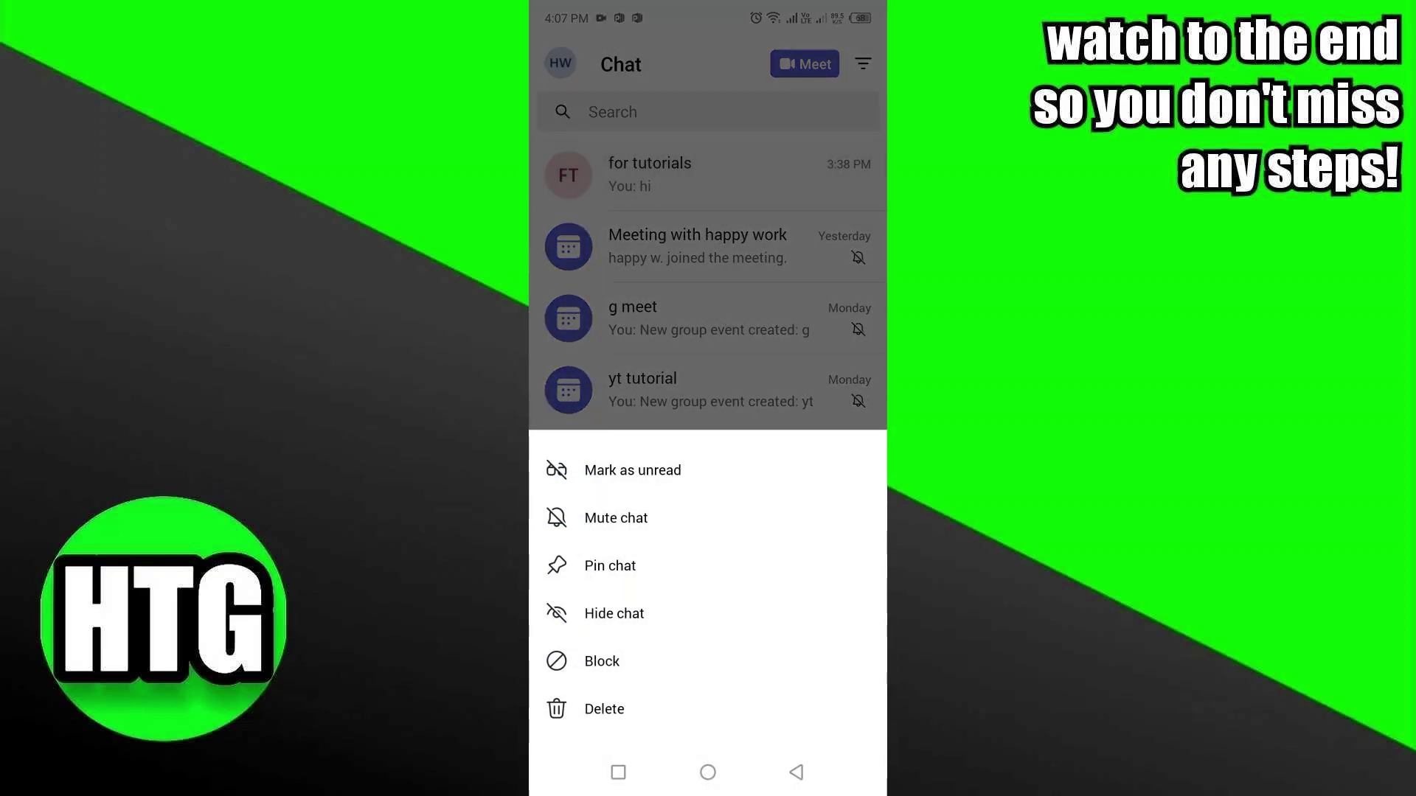
left_click(603, 660)
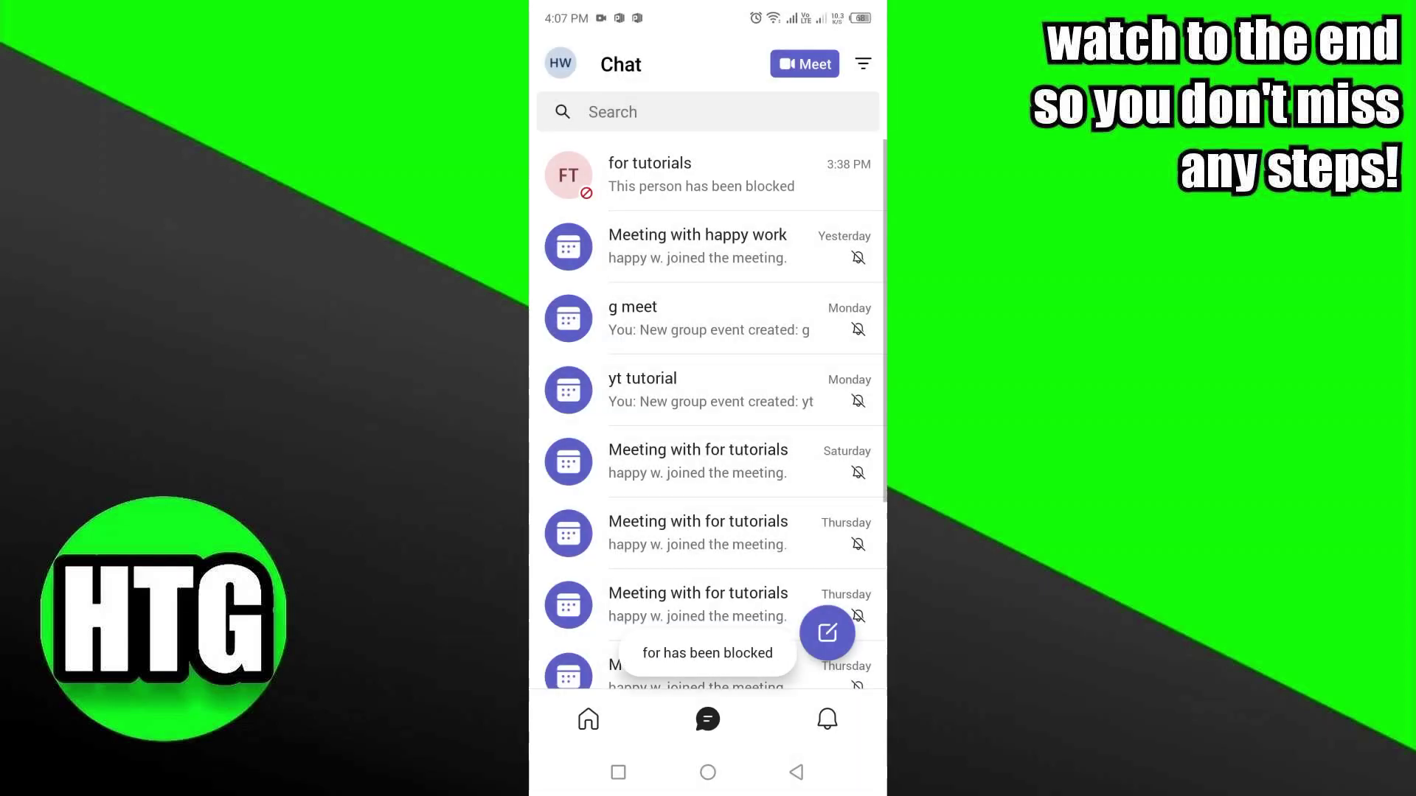
left_click(708, 174)
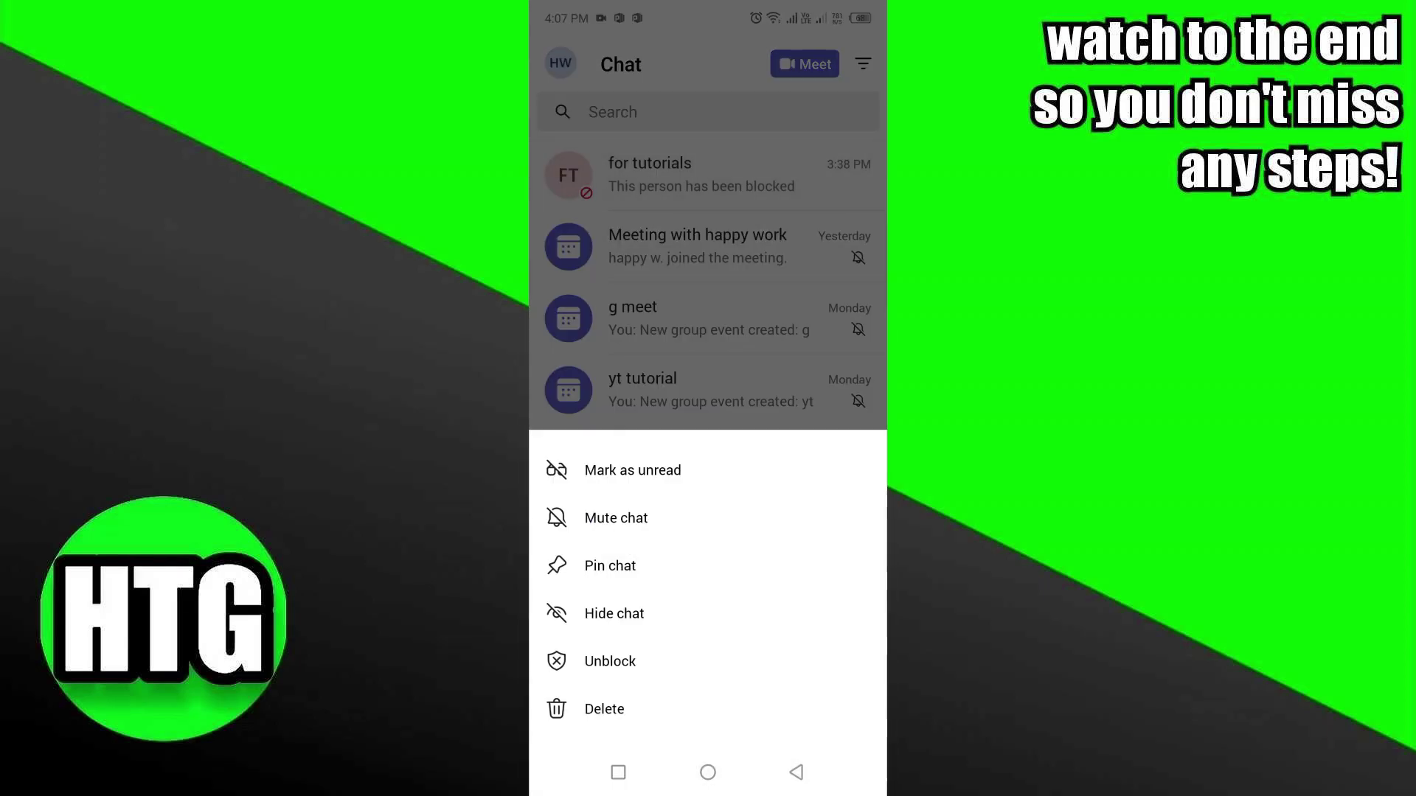
Step: Unblock 'for tutorials', then block it again via its chat details under More
left_click(609, 660)
left_click(709, 174)
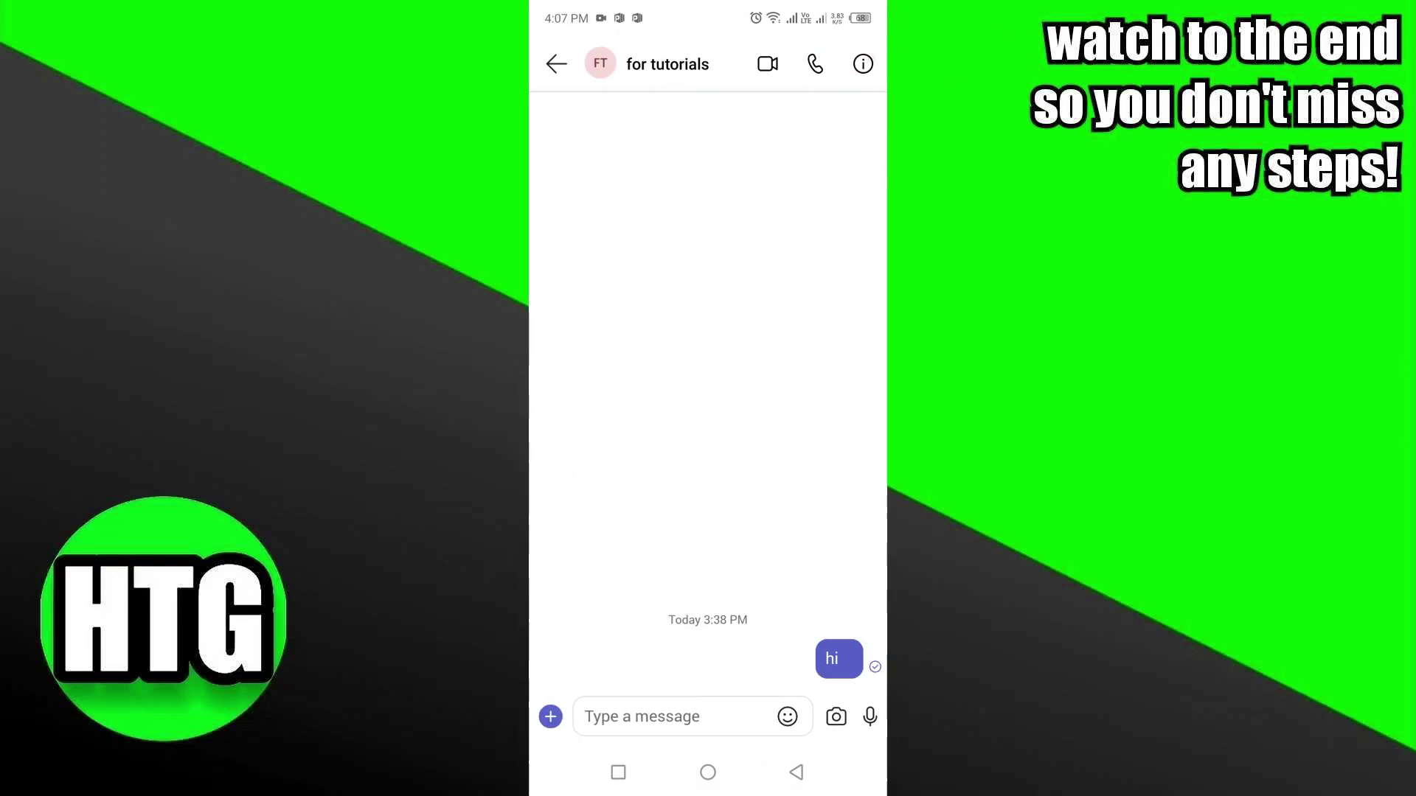
left_click(861, 63)
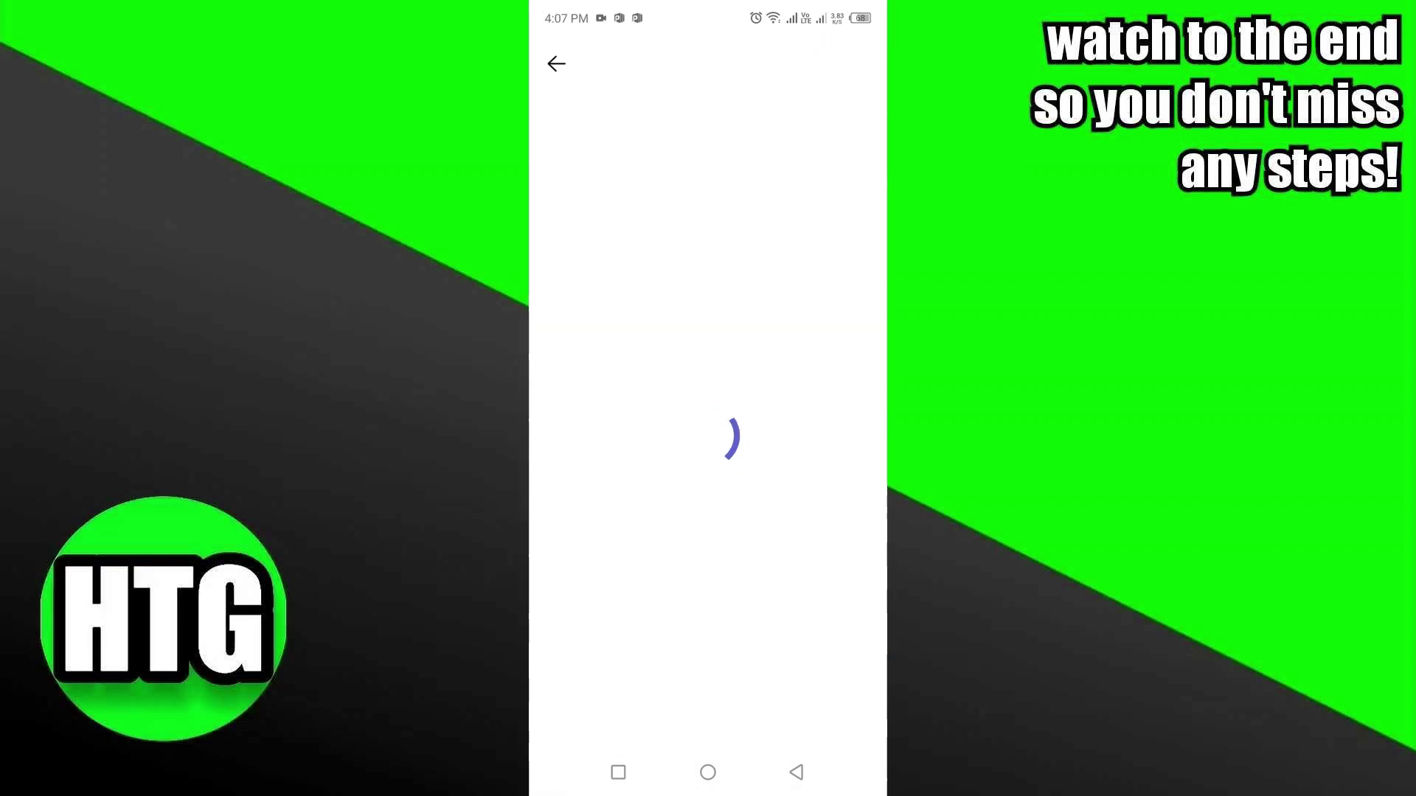
left_click(833, 274)
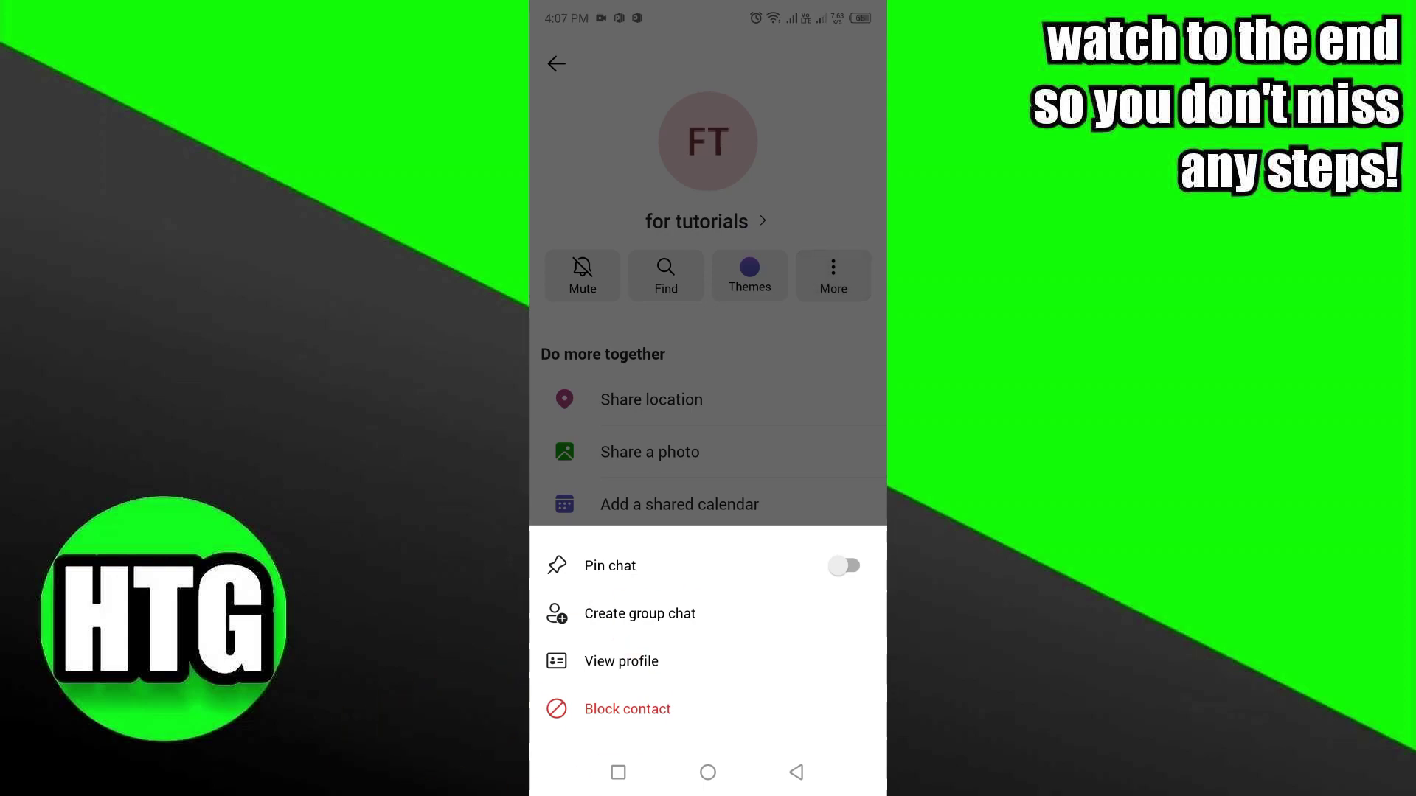
left_click(708, 333)
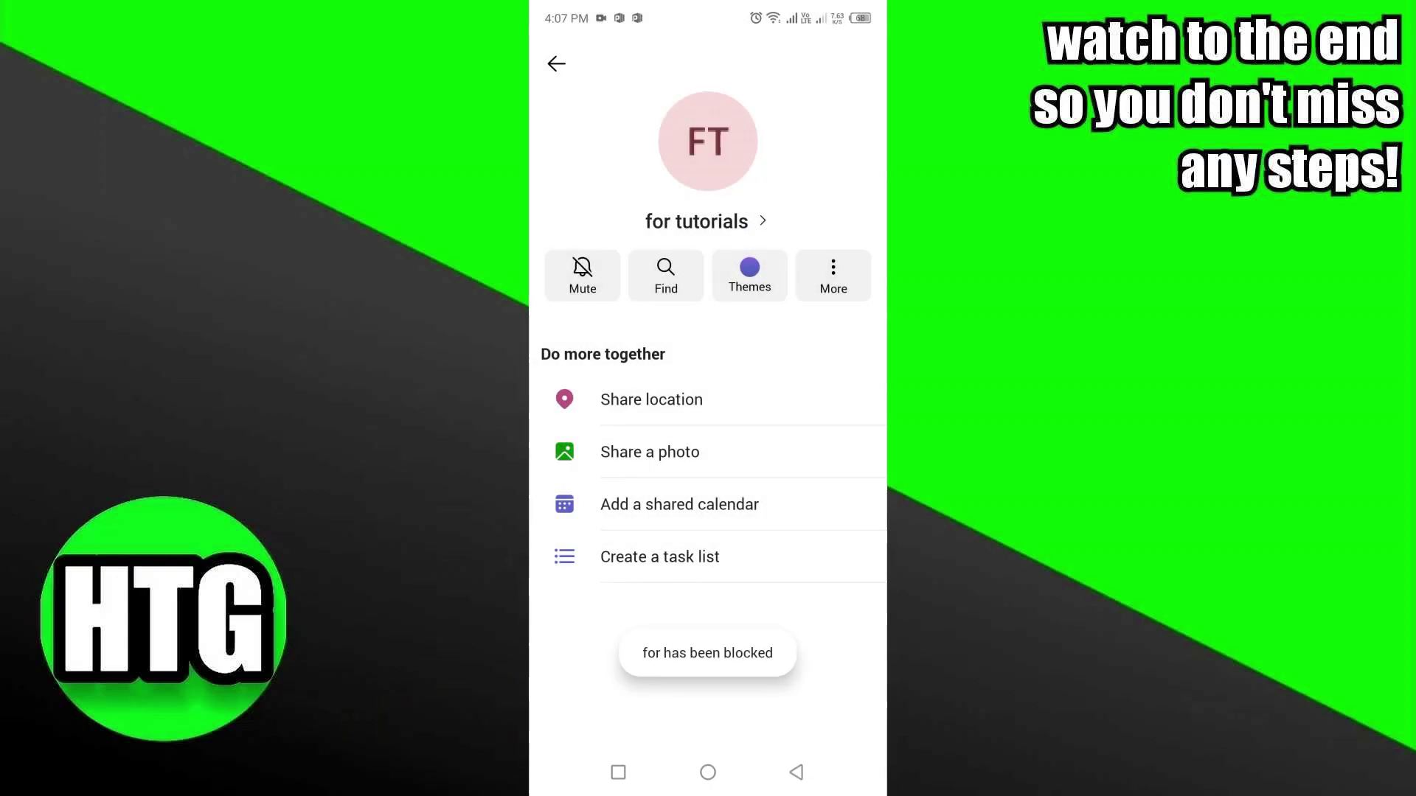